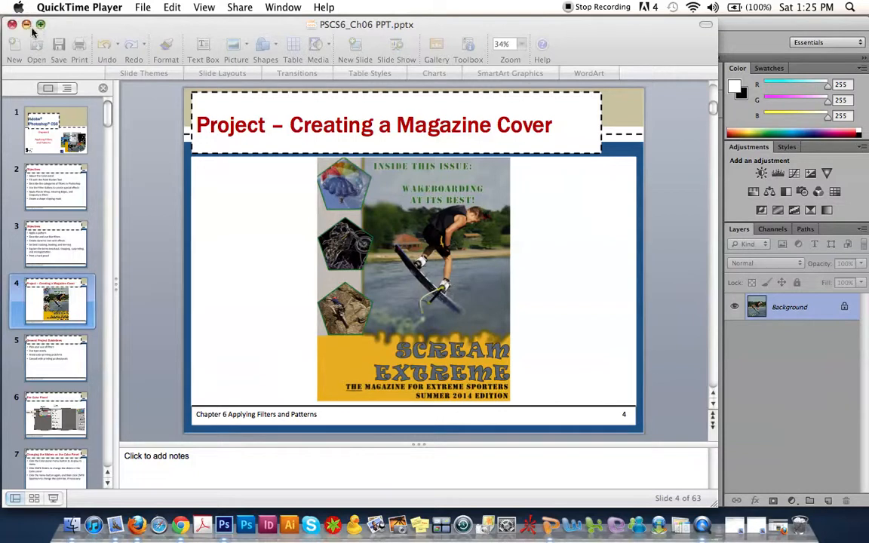
Step: Switch to Photoshop and reset all tools to their default settings with the Rectangular Marquee tool active
left_click(27, 24)
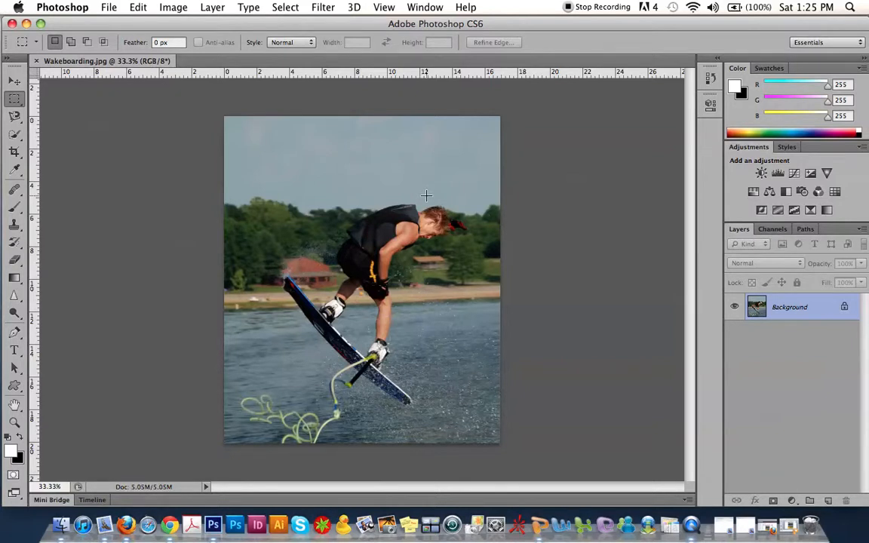
left_click(14, 80)
left_click(14, 99)
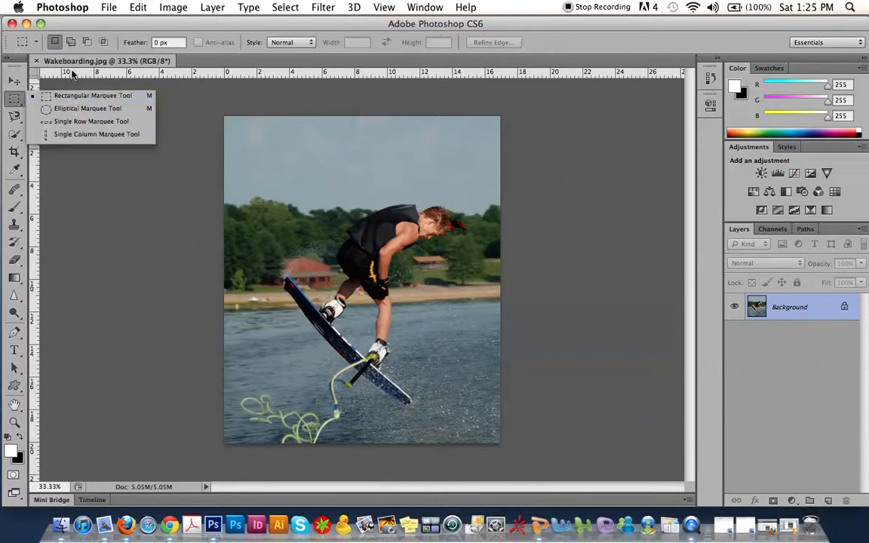
left_click(19, 36)
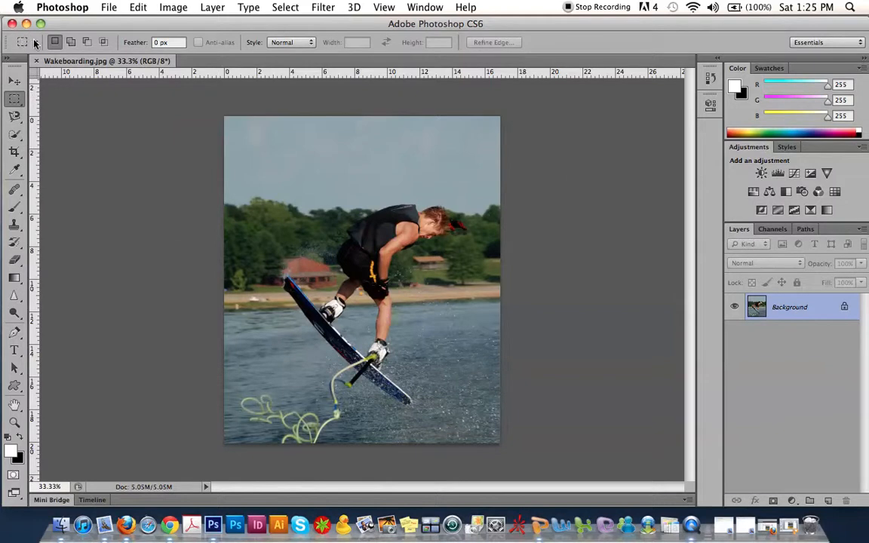
left_click(34, 42)
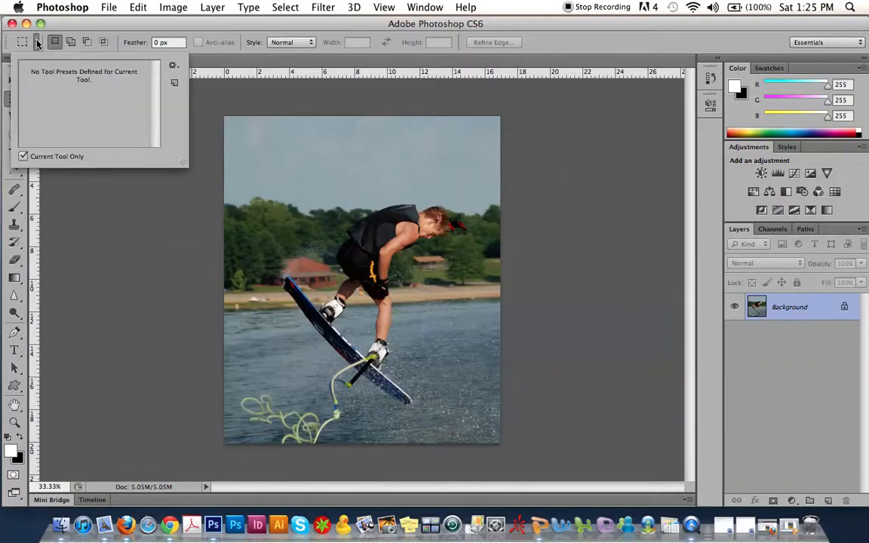
left_click(173, 66)
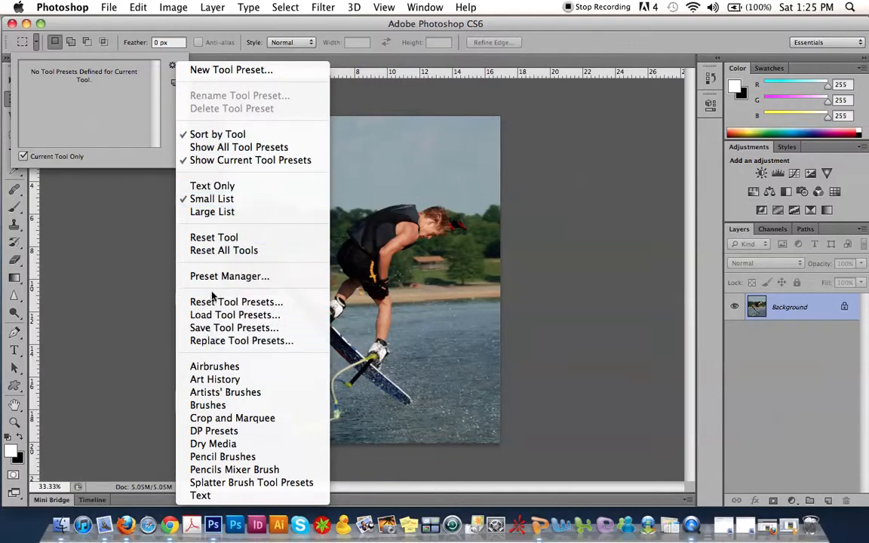
left_click(214, 251)
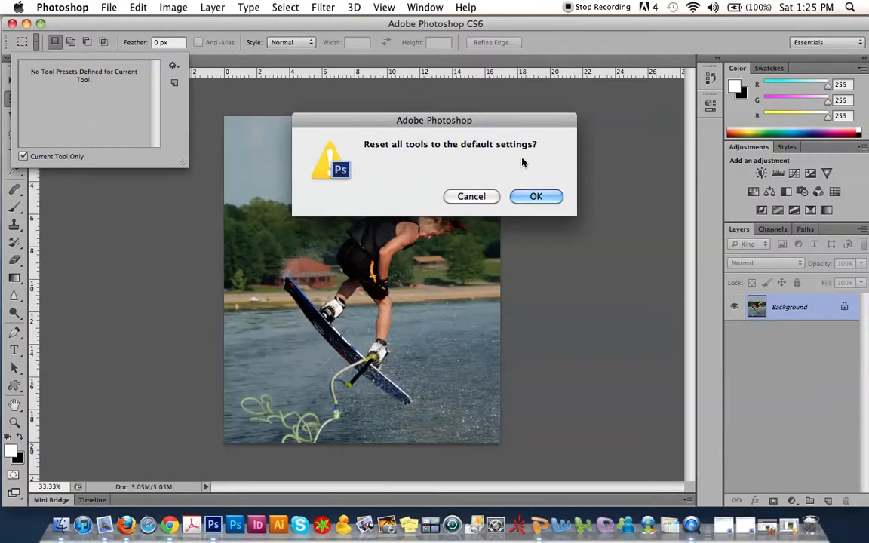
left_click(535, 197)
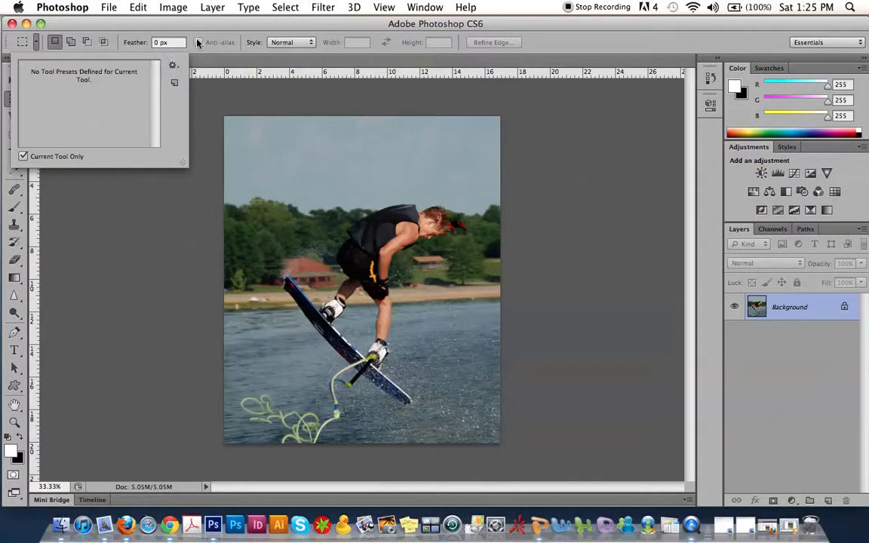
left_click(179, 28)
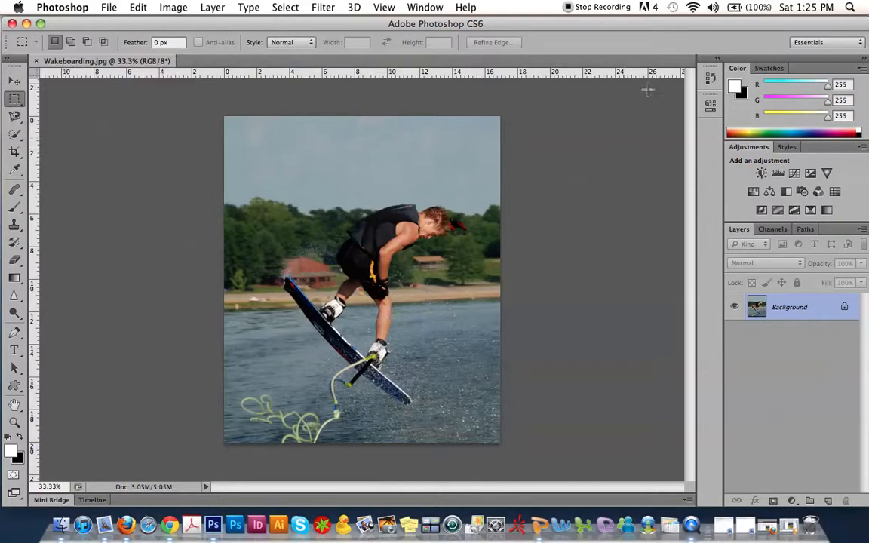
Step: Reset the Essentials workspace and swap the foreground and background colors so that black is the foreground
left_click(828, 43)
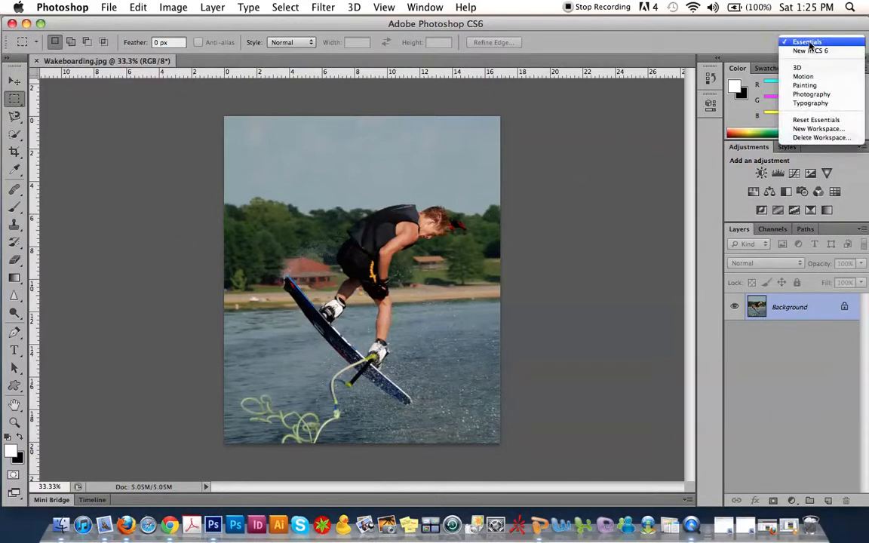
left_click(823, 121)
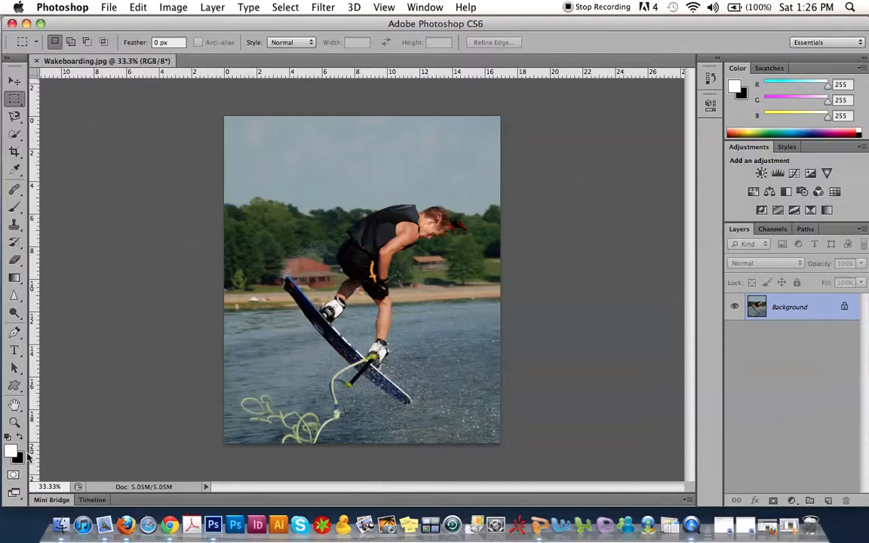
key("x")
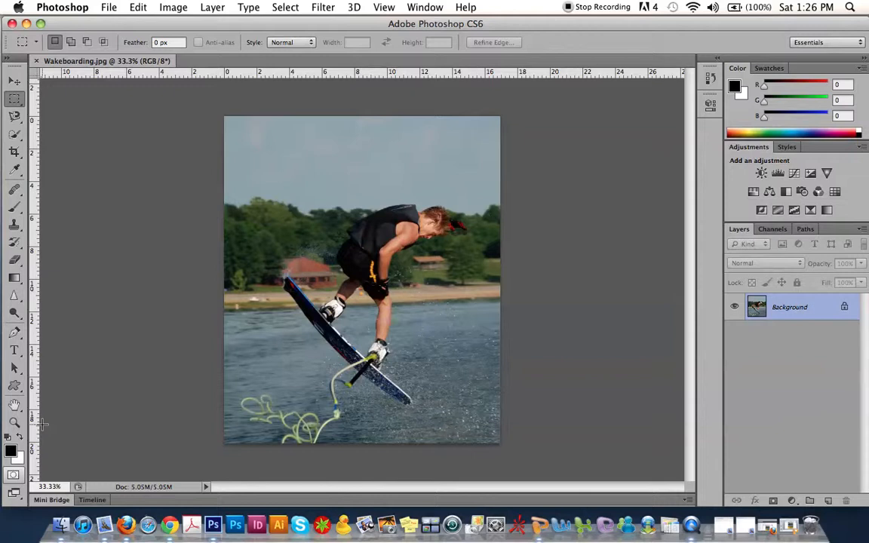
Step: Start a new document from the U.S. Paper preset and set its height to 10.75 inches
left_click(108, 7)
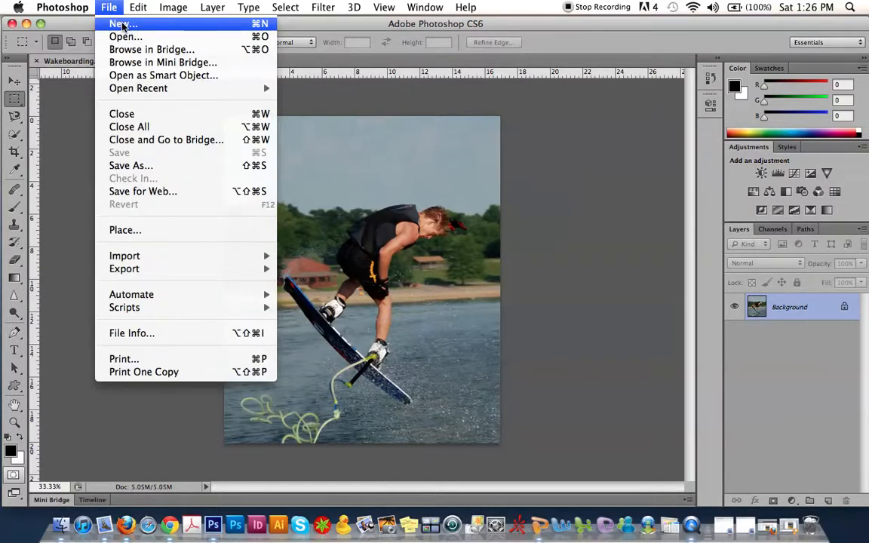
left_click(122, 25)
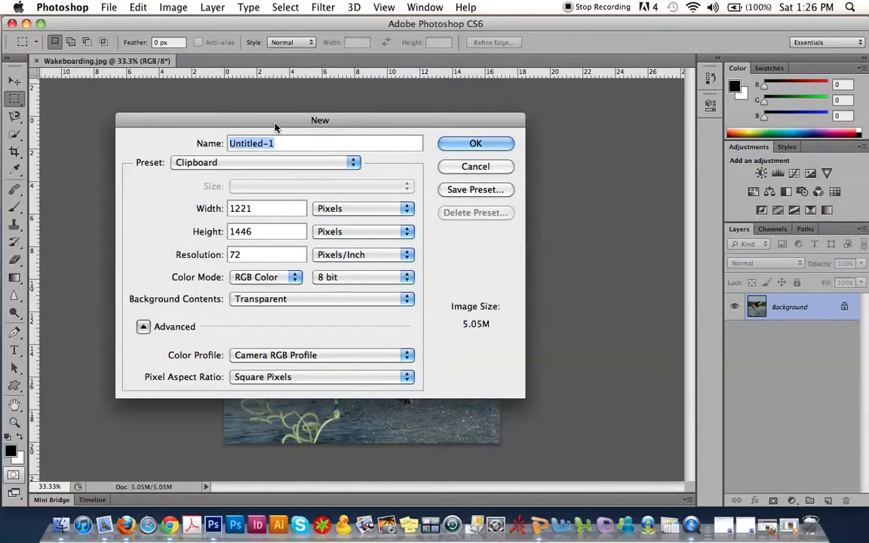
left_click_drag(275, 125, 260, 90)
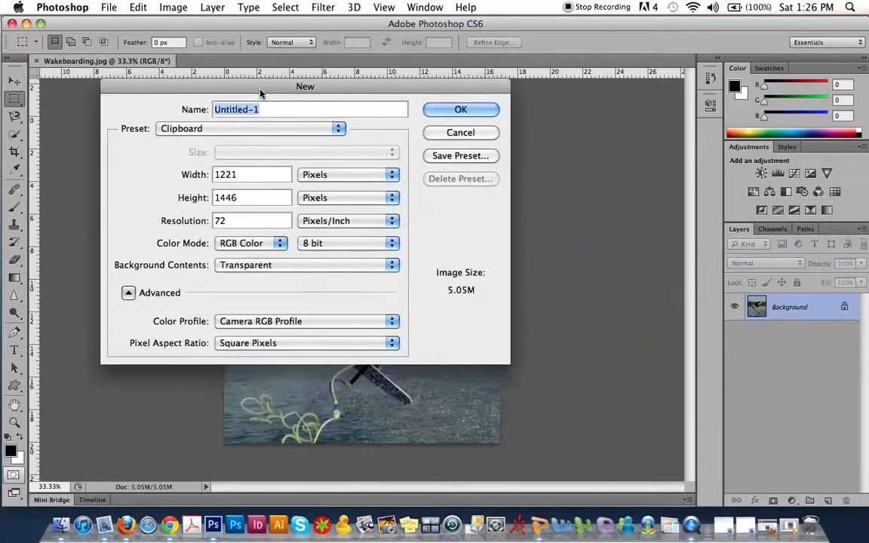
left_click(213, 129)
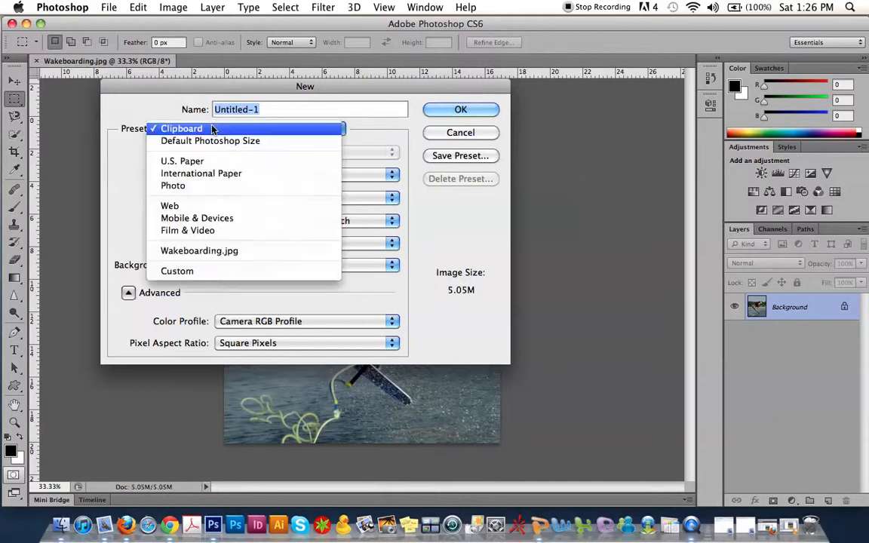
left_click(194, 165)
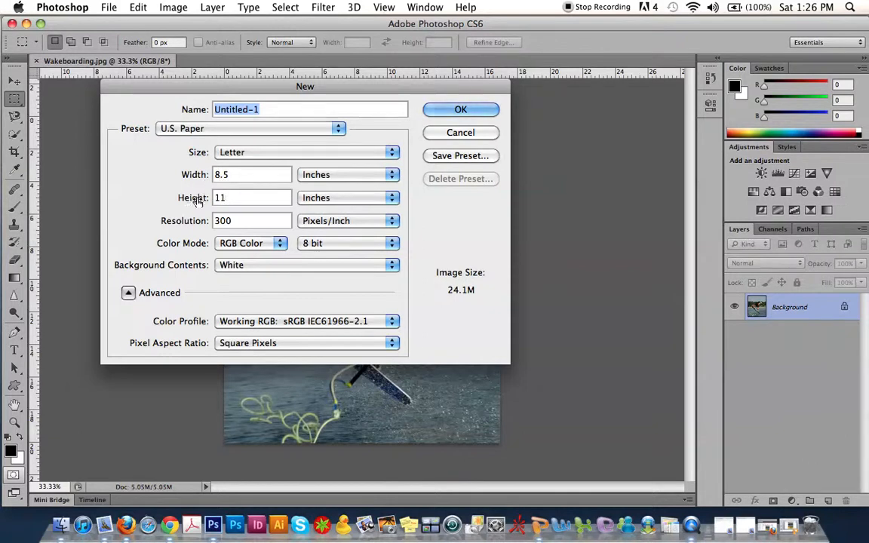
left_click(225, 198)
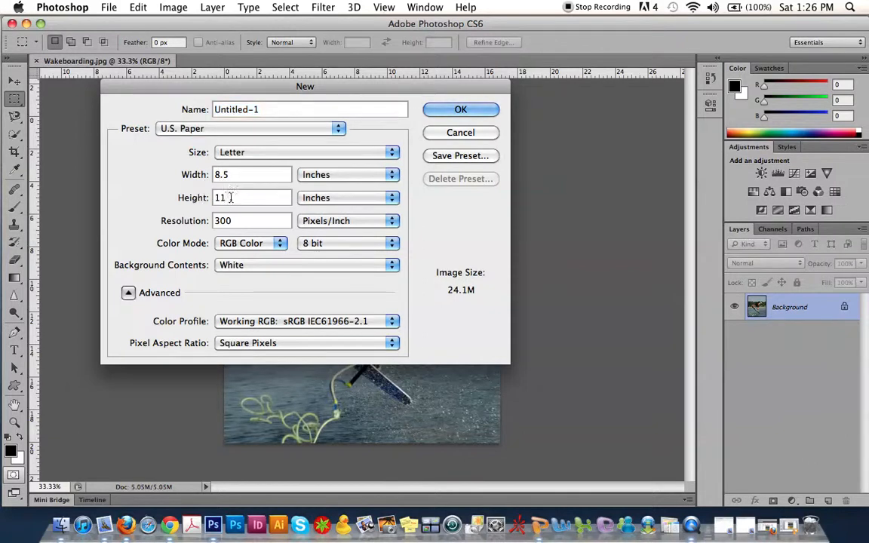
key("BackSpace")
type("0")
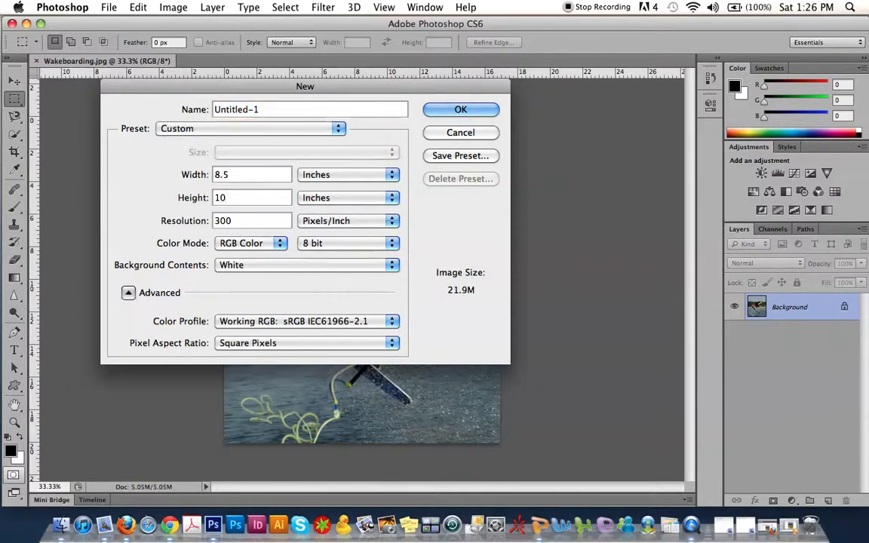
type(".75")
Step: Set the new document's color mode to CMYK Color and its background contents to Transparent, and create it
left_click_drag(231, 219, 204, 221)
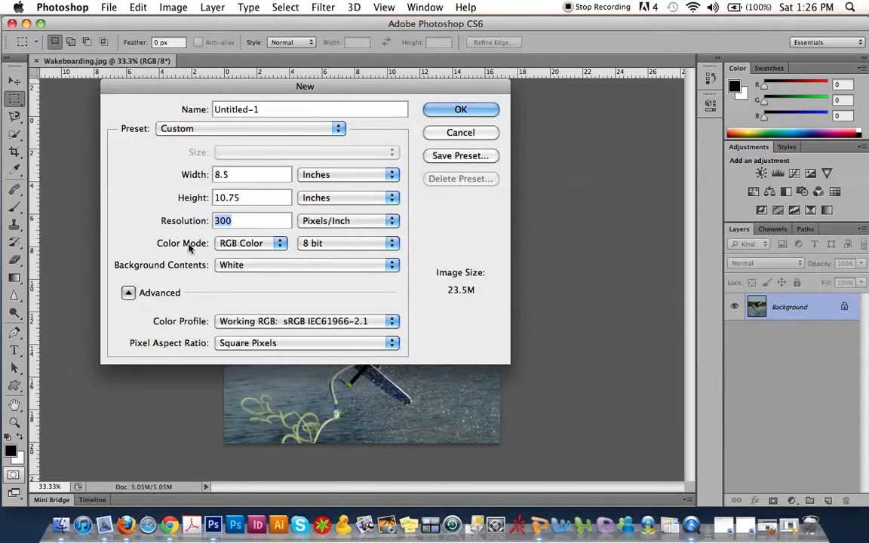
left_click(248, 244)
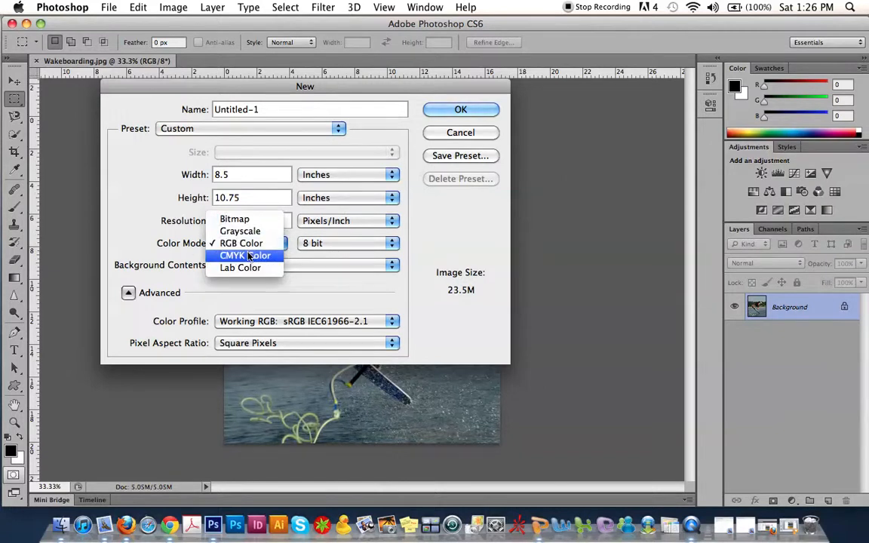
key("Escape")
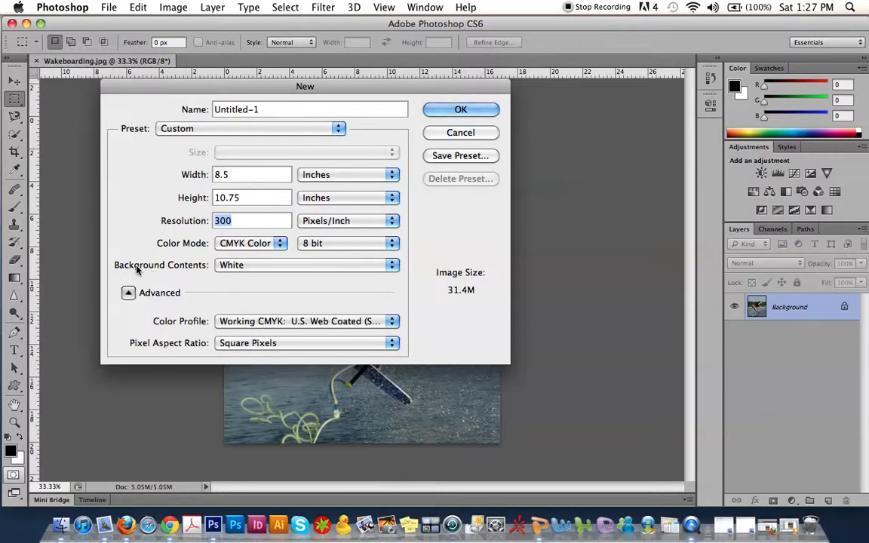
left_click(235, 266)
left_click(240, 292)
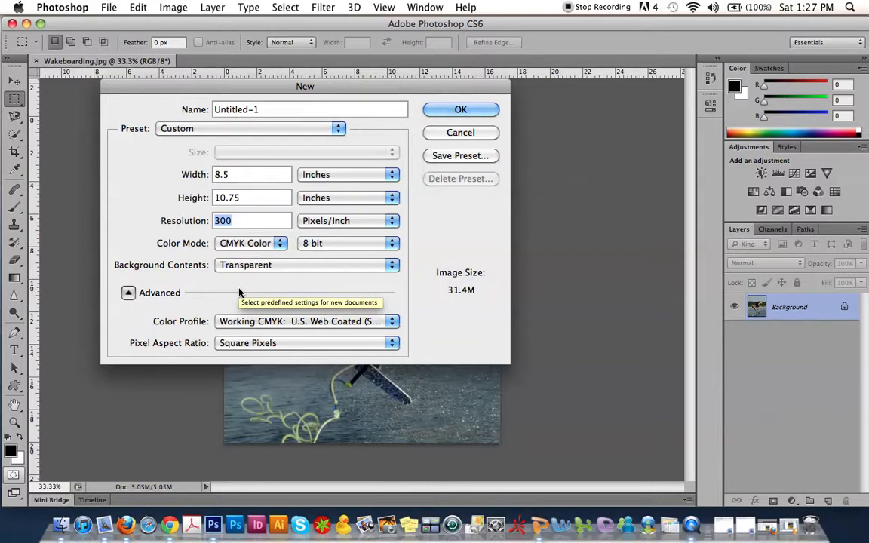
left_click(457, 114)
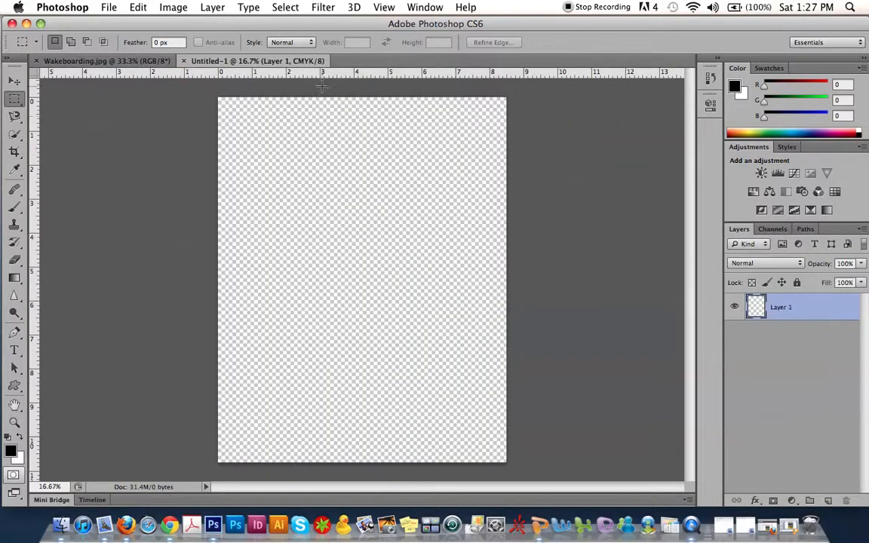
Step: Tile all open documents vertically so the photo and the blank document sit side by side
left_click(424, 8)
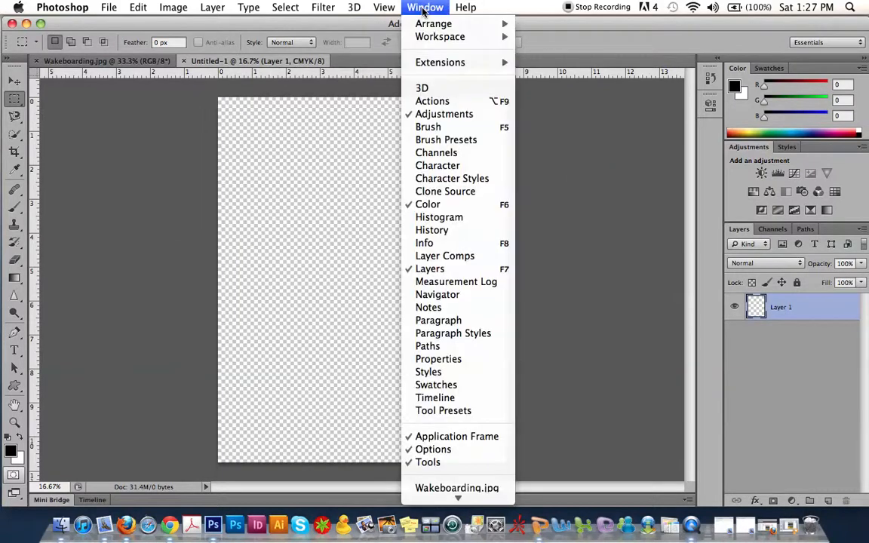
mouse_move(434, 23)
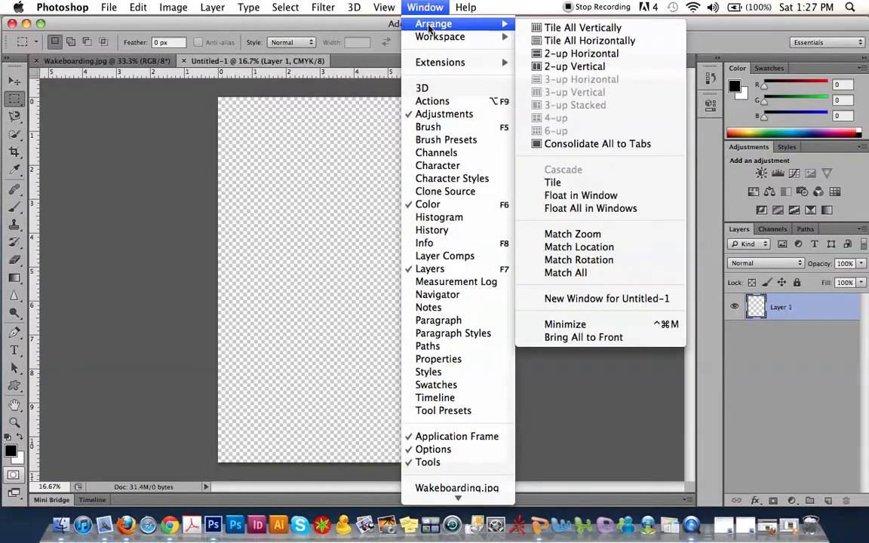
left_click(560, 28)
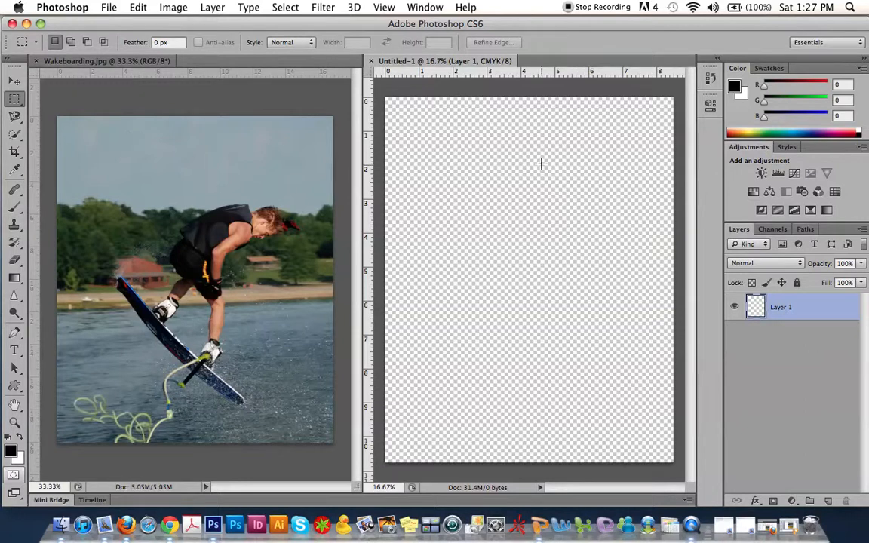
Step: Rename the blank document's only layer as background
double_click(781, 307)
key("Return")
double_click(777, 307)
type("background")
key("Return")
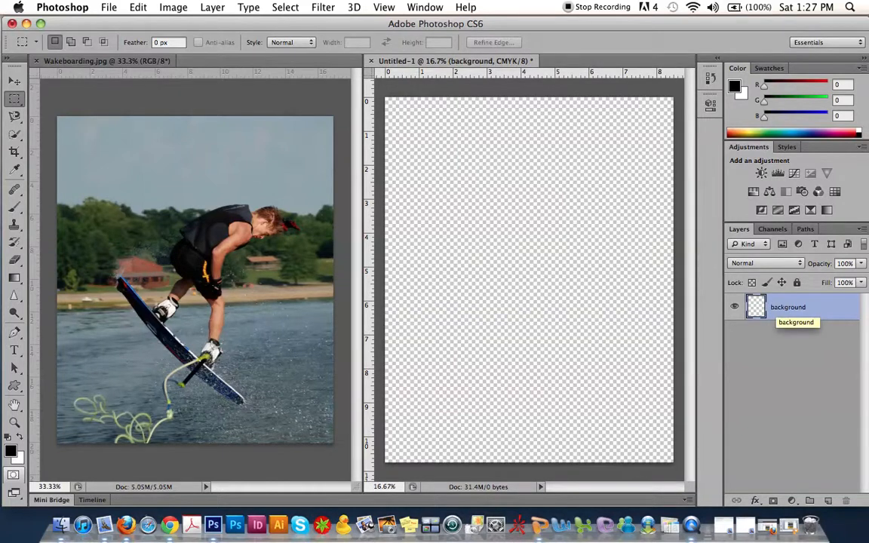
Step: Add a new layer named wakeboarder above the background layer
left_click(829, 502, "alt")
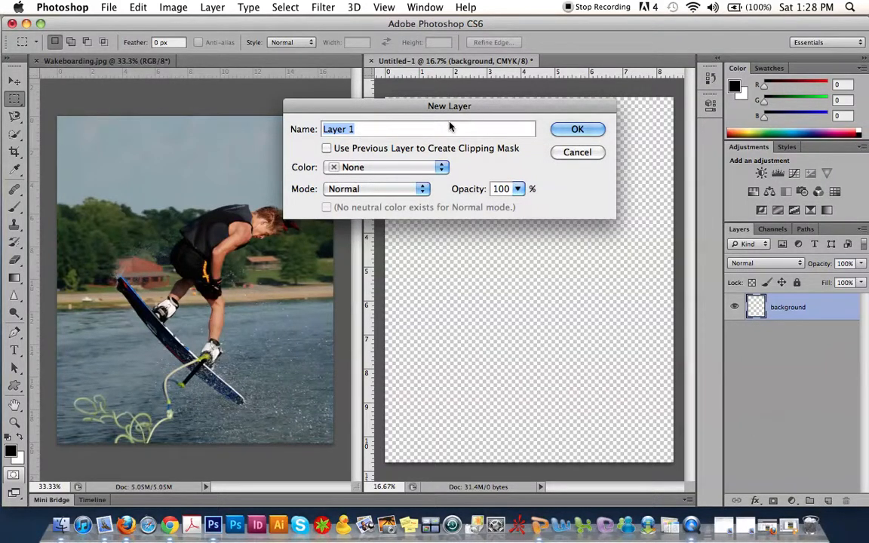
type("wakeb")
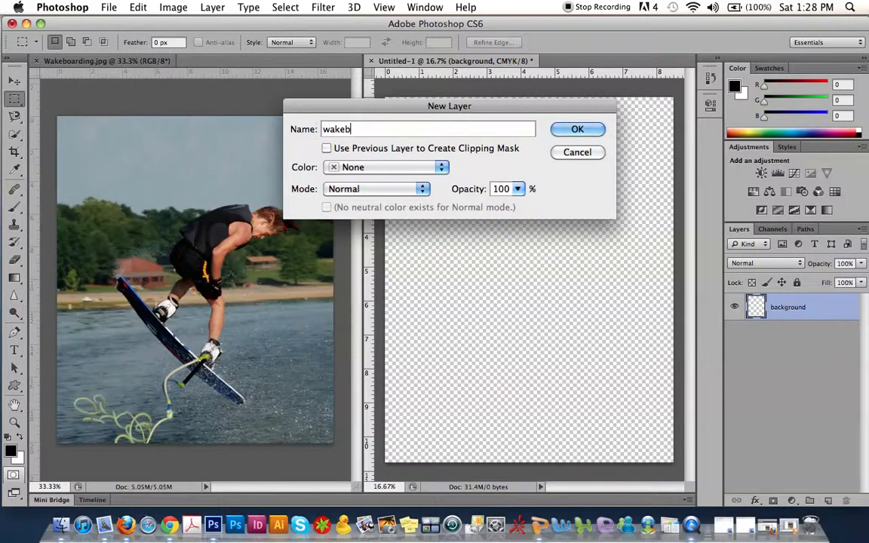
type("oarder")
key("Return")
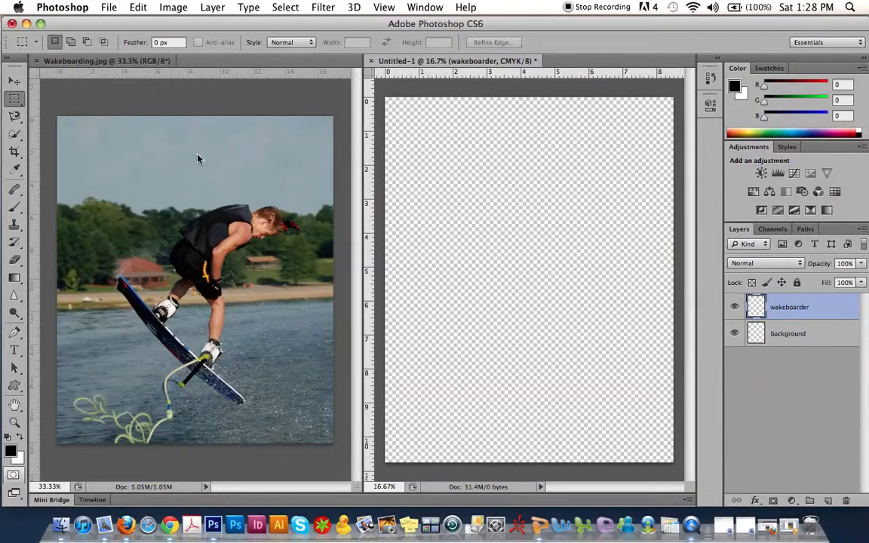
Step: Try to bring the wakeboarding photo into the blank document with the Move tool, and undo it
left_click(175, 104)
left_click(14, 80)
left_click_drag(487, 258, 499, 252)
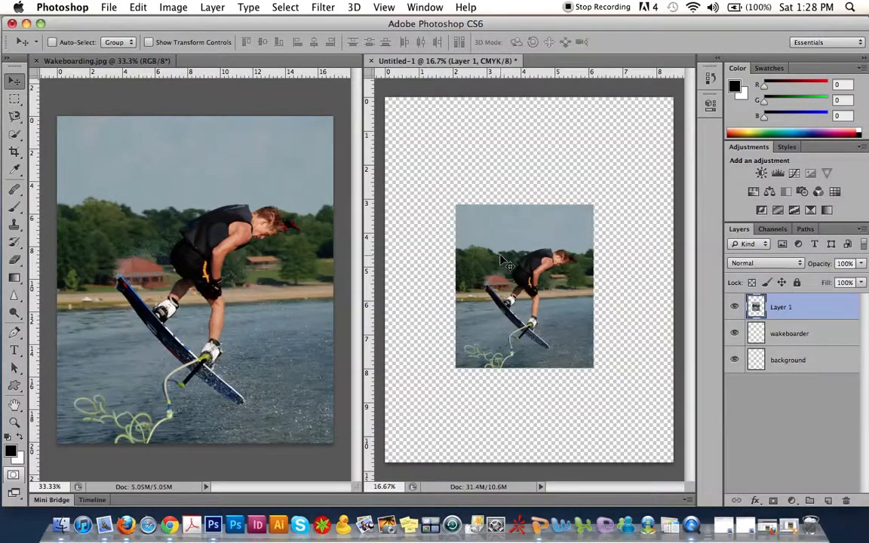
key("super+z")
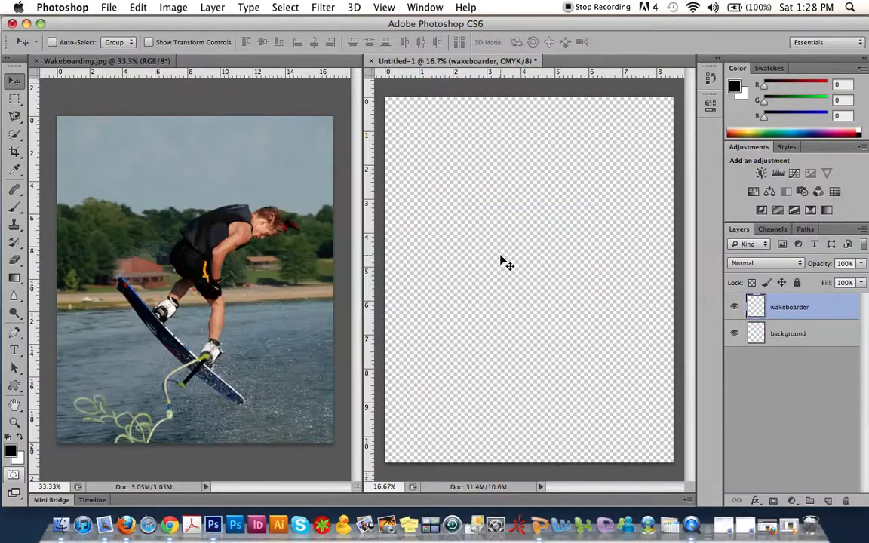
Step: Copy the entire wakeboarding photo and paste it into the blank document's wakeboarder layer
left_click(148, 183)
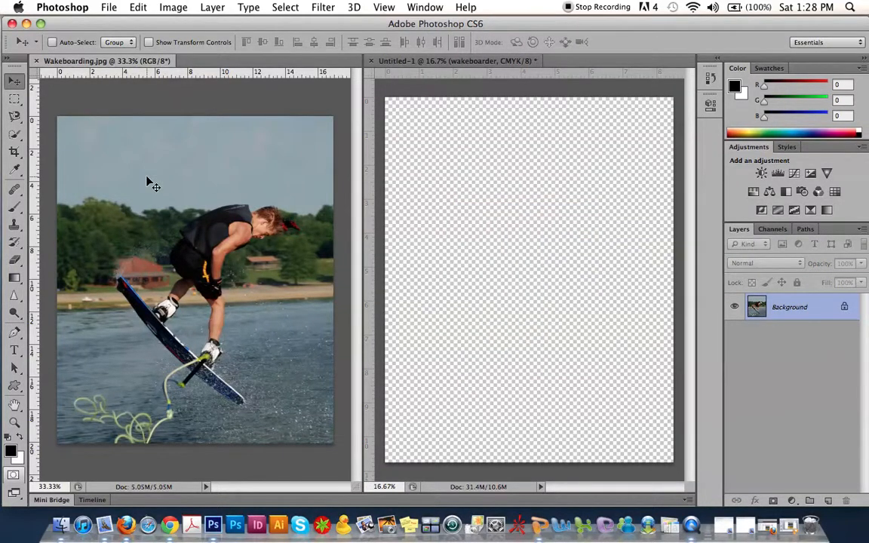
key("super+a")
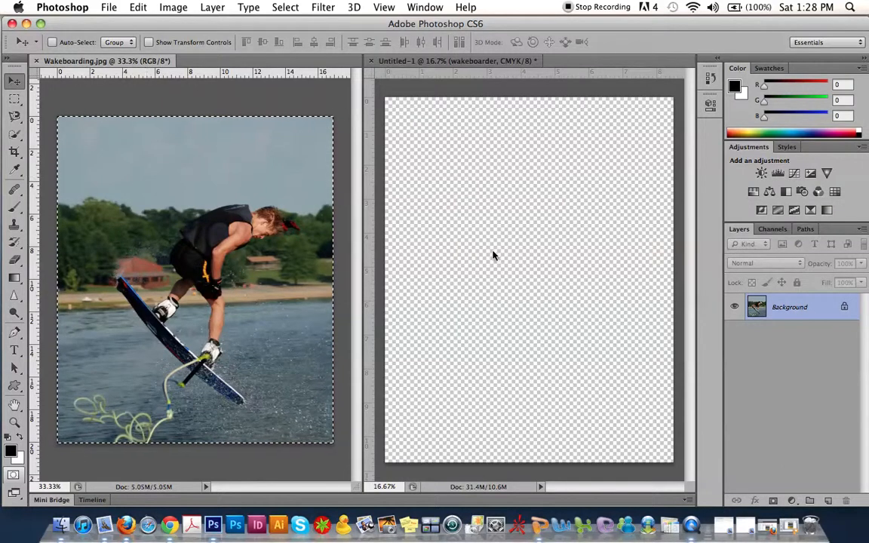
left_click(512, 166)
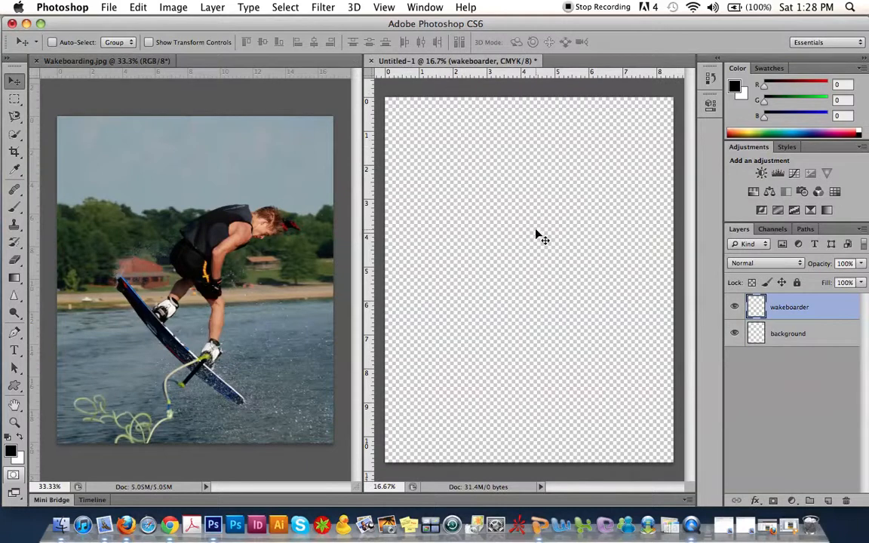
key("super+v")
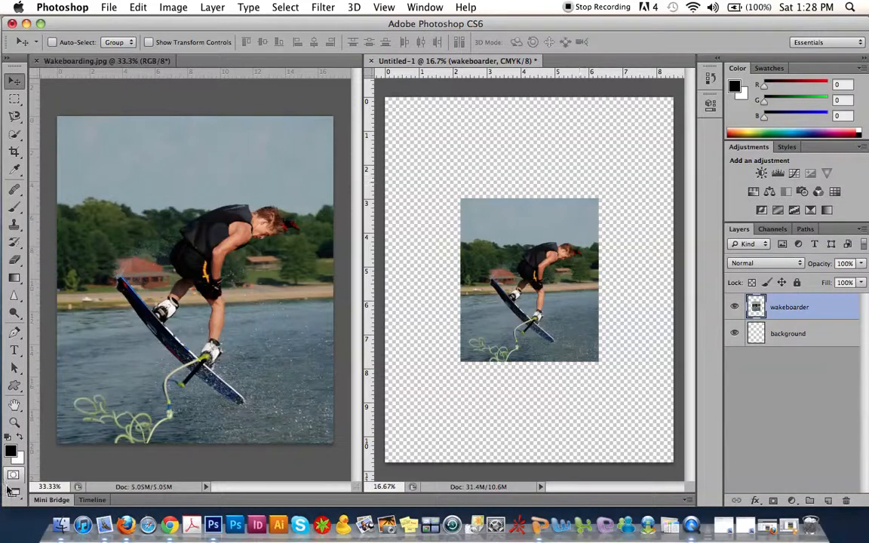
left_click(53, 487)
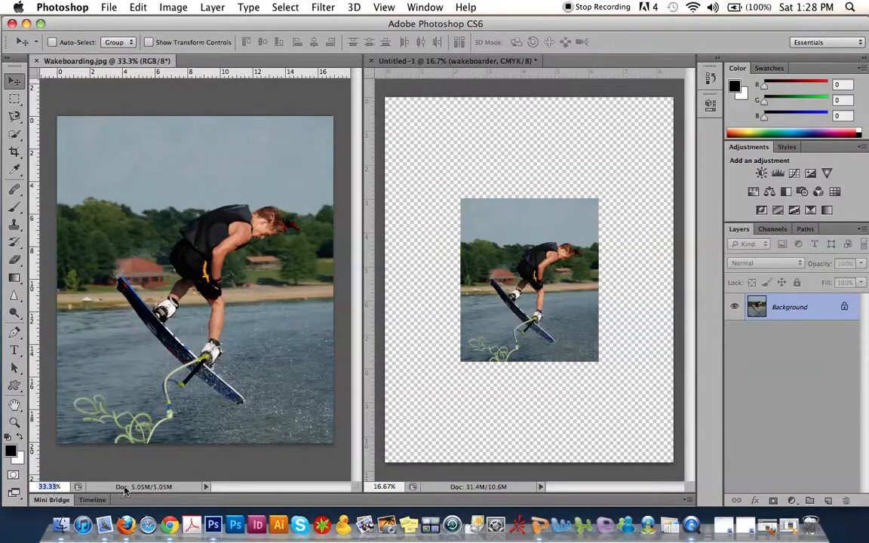
left_click(379, 487)
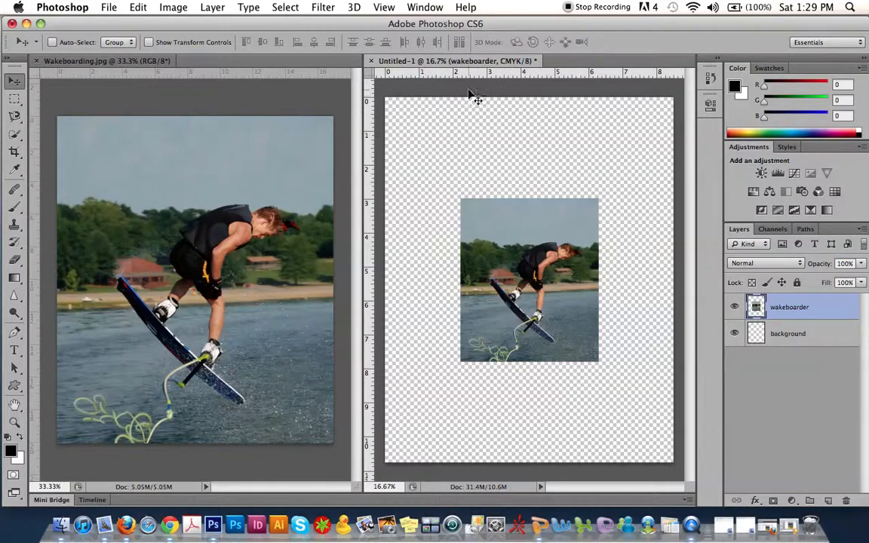
Step: With the rulers showing, place a vertical guide at the 2-inch mark of the cover document
key("super+r")
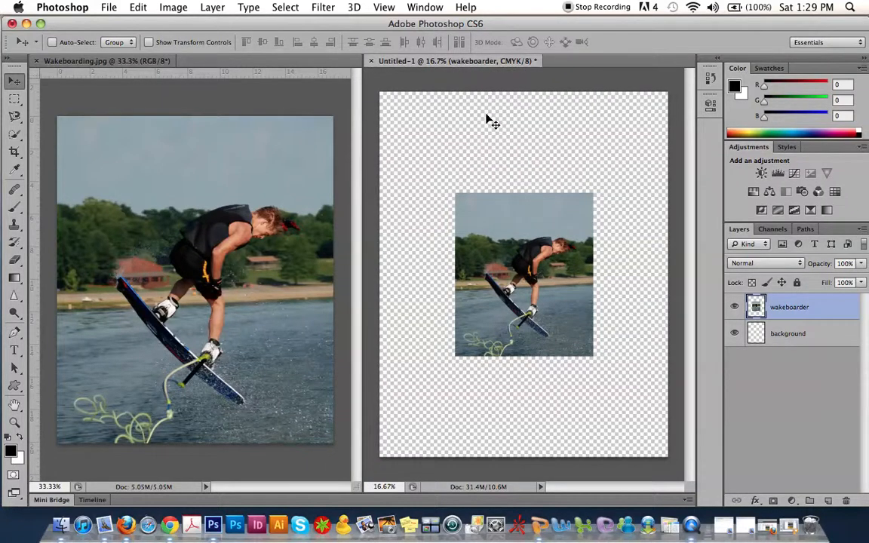
key("super+r")
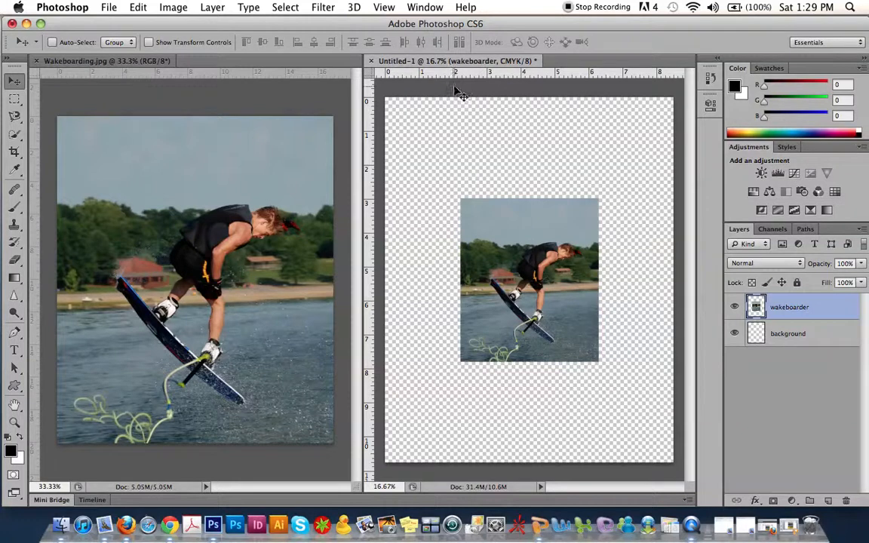
left_click_drag(368, 117, 453, 146)
Step: Free-transform the wakeboarder layer proportionally to about 161%, fitting the photo between the 2-inch guide and the page's right and top edges
left_click(735, 307)
left_click(735, 307)
key("ctrl+t")
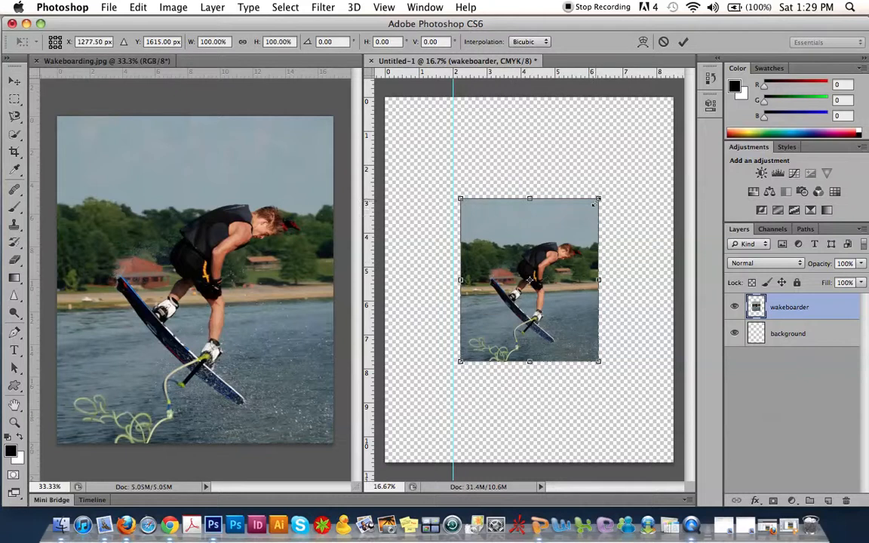
left_click_drag(608, 191, 665, 101)
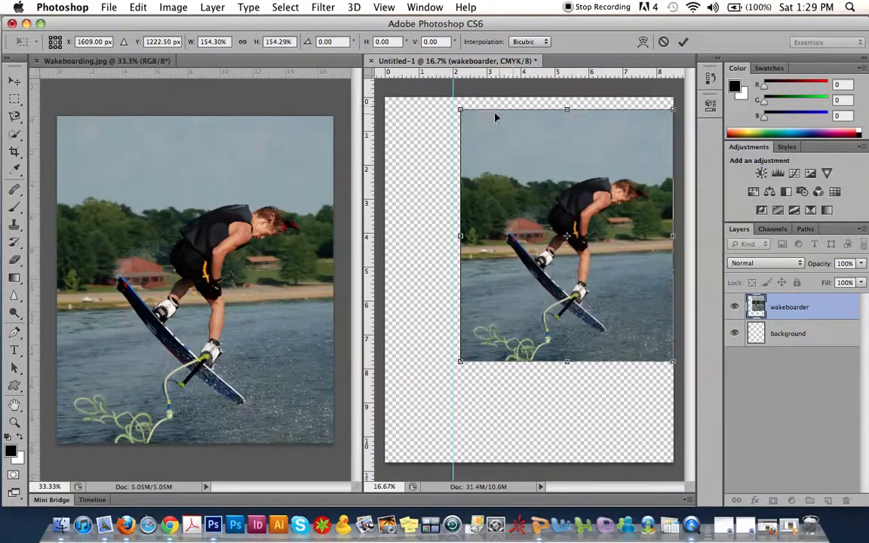
left_click_drag(460, 110, 453, 104)
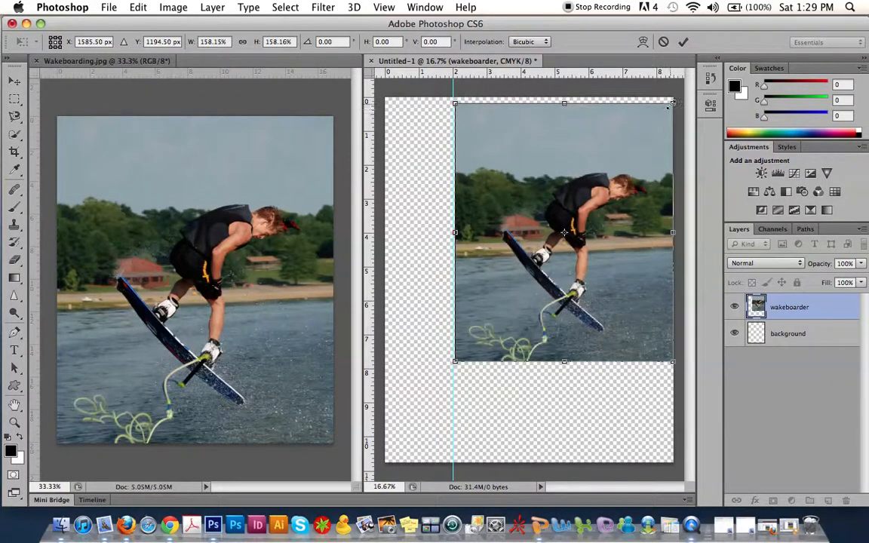
left_click_drag(456, 105, 454, 101)
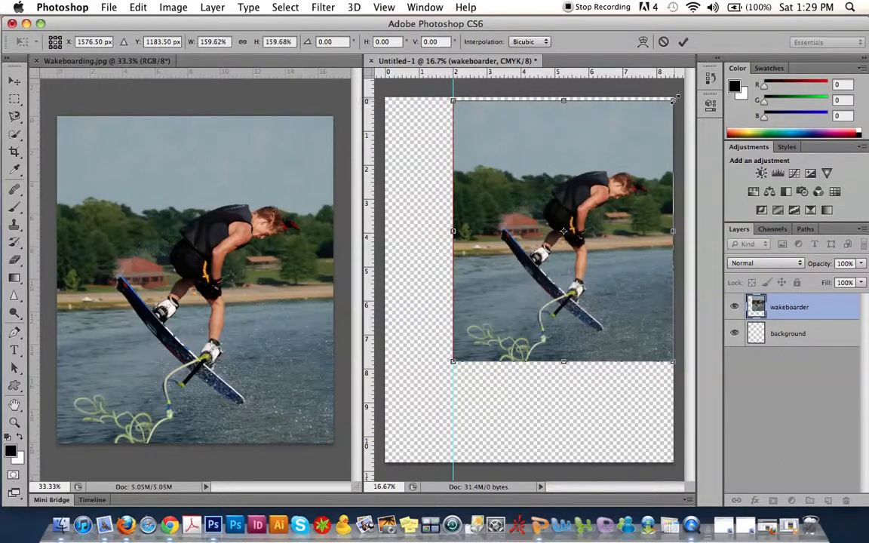
left_click_drag(677, 97, 677, 93)
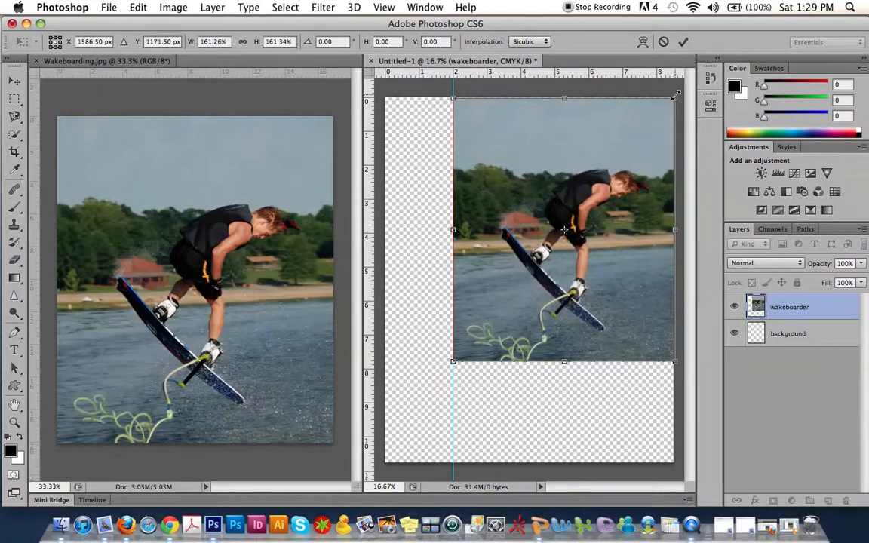
key("Return")
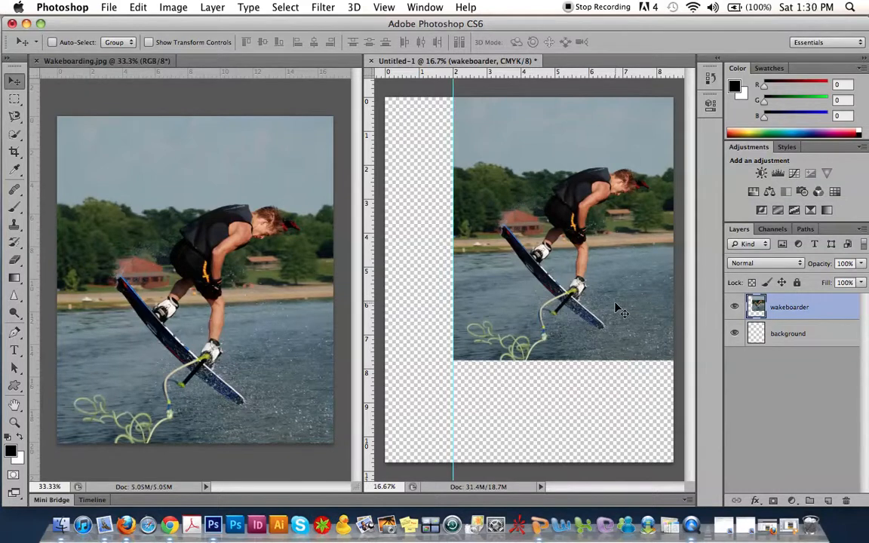
Step: Close the wakeboarding photo and save the cover as a PSD named week9l_ plus the author's initial and surname, with Maximize Compatibility on
left_click(36, 61)
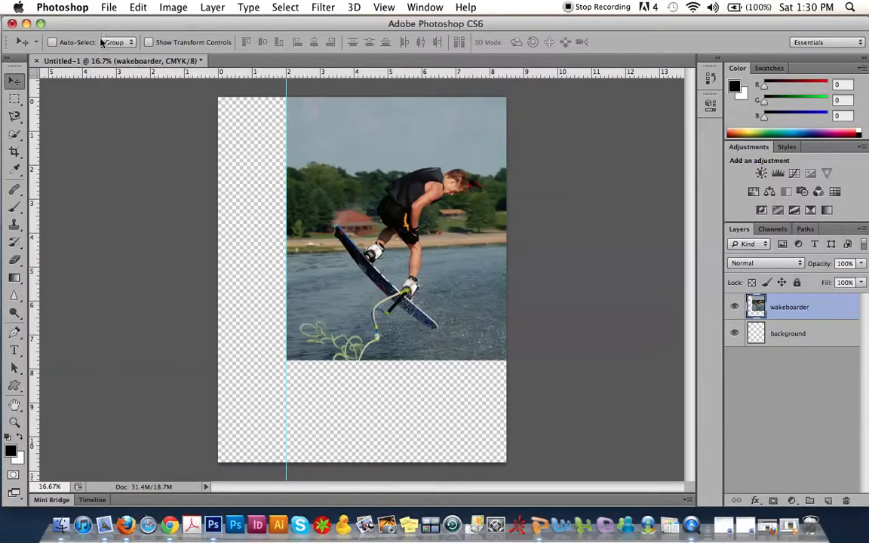
left_click(103, 9)
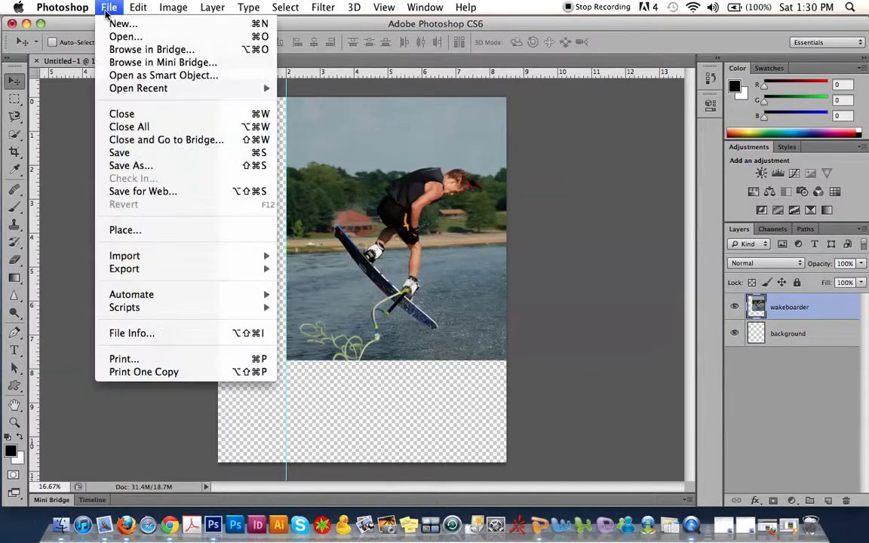
left_click(121, 153)
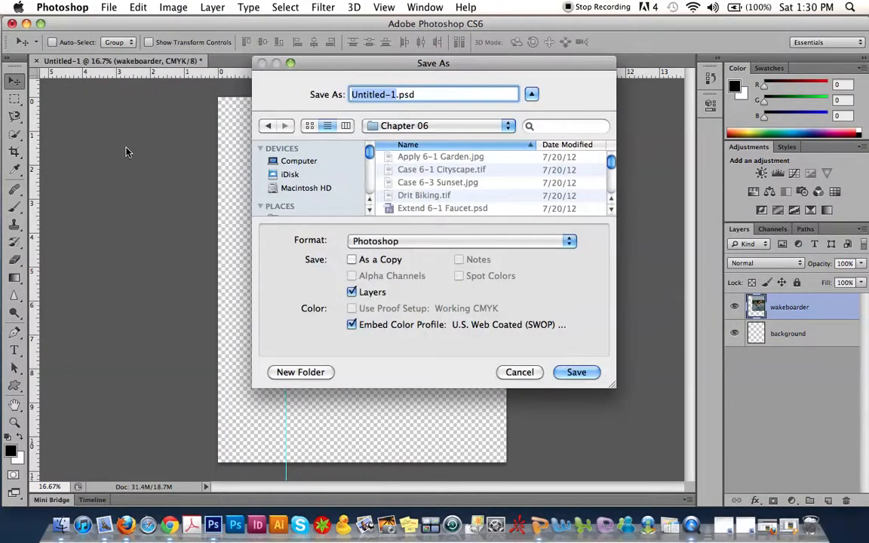
type("week")
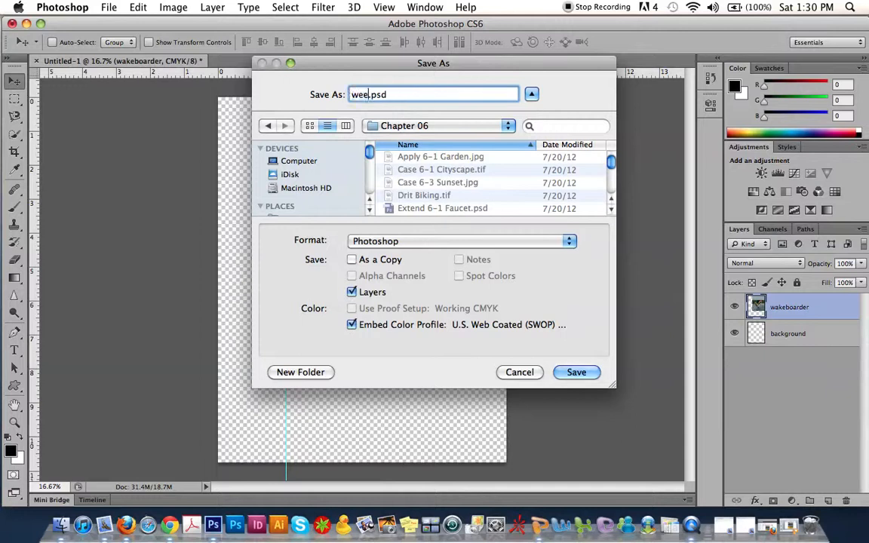
type("9l_rkiely")
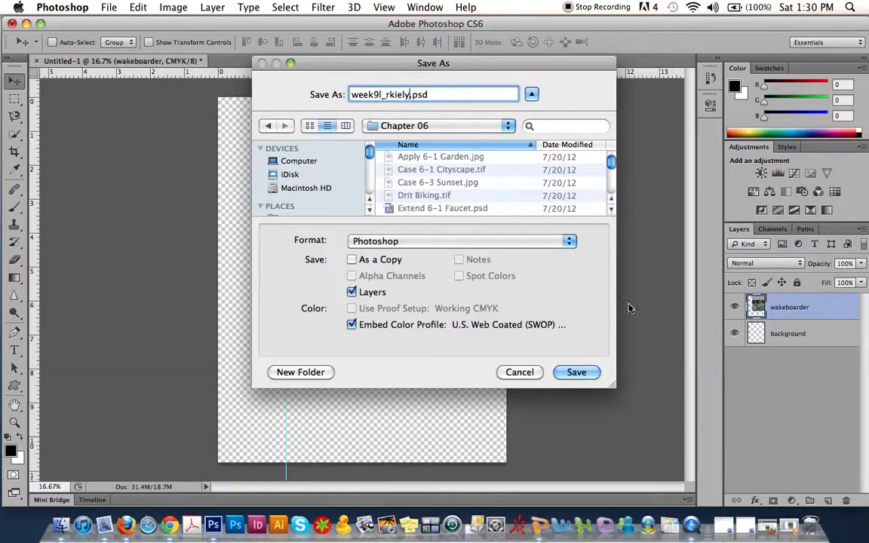
left_click(578, 371)
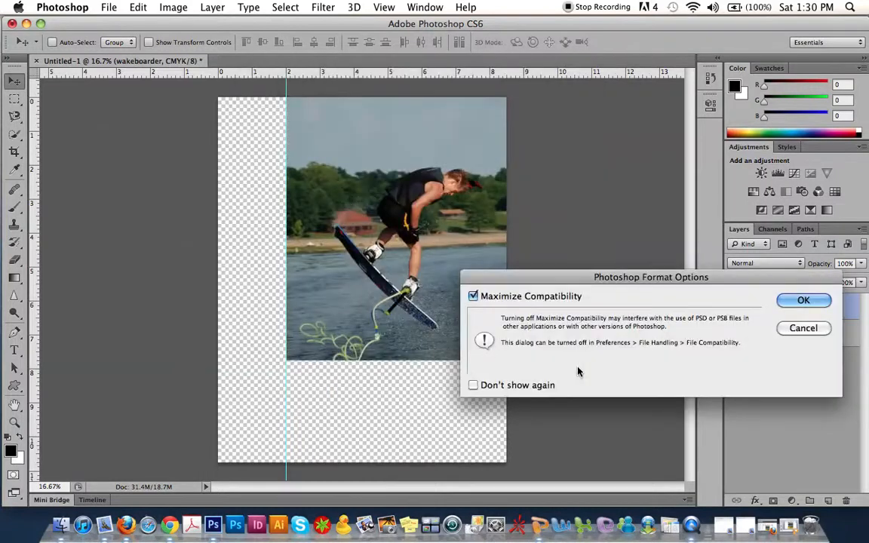
left_click(822, 301)
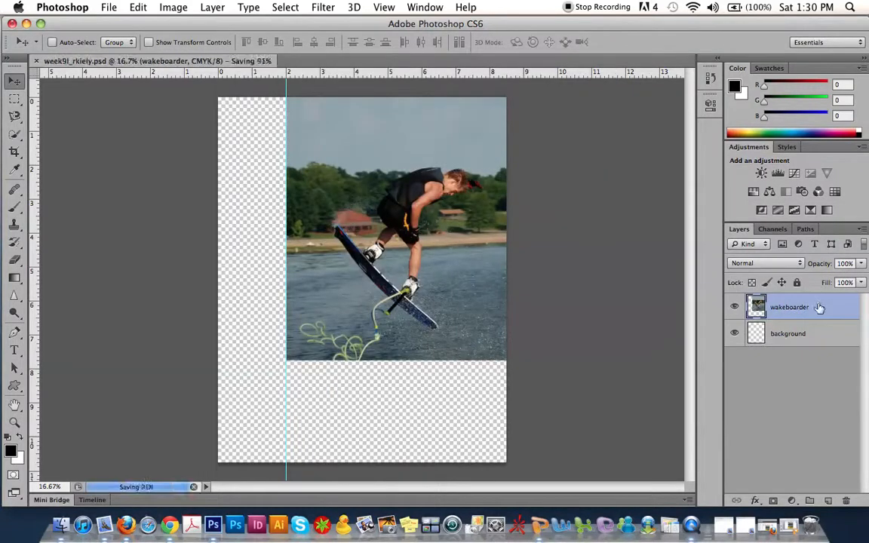